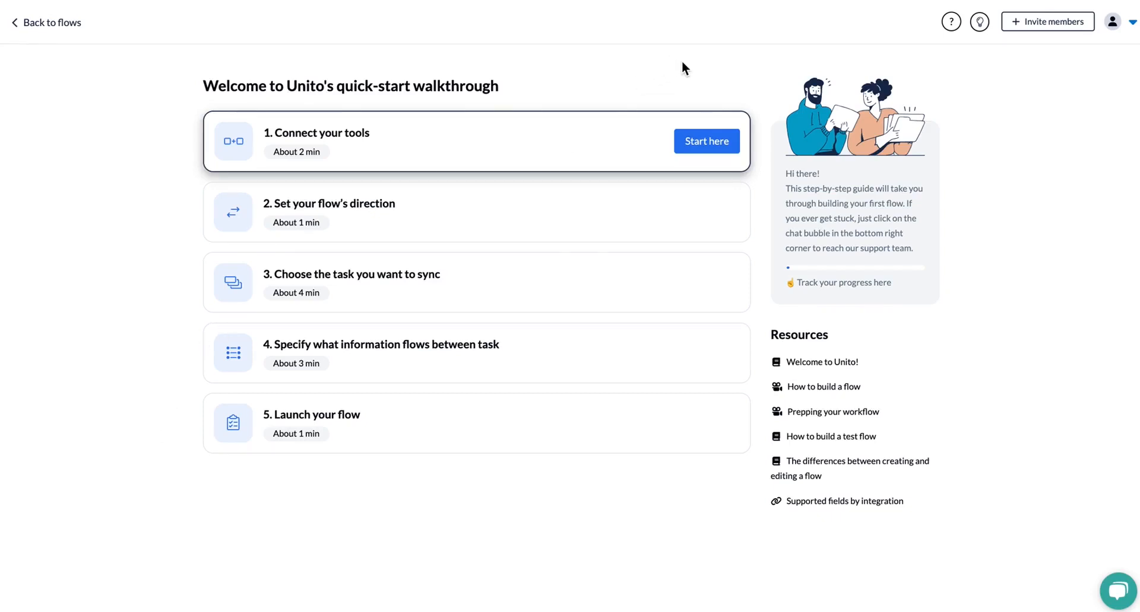
Step: Start connecting the tools by adding Asana as the flow's first tool and connecting a new Asana account
click(707, 148)
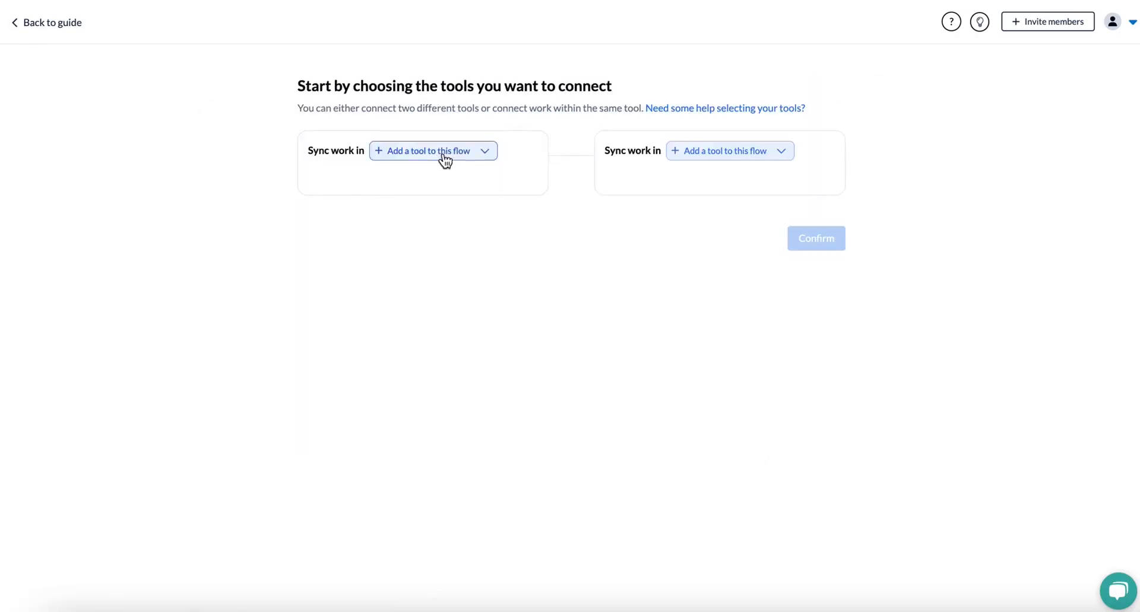
click(442, 155)
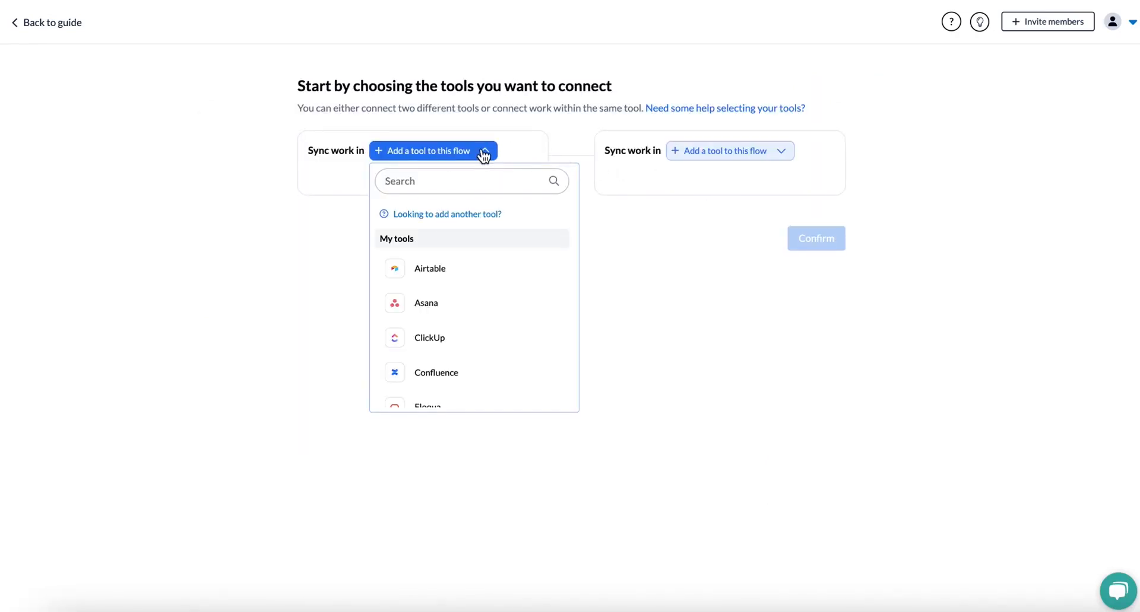
click(445, 312)
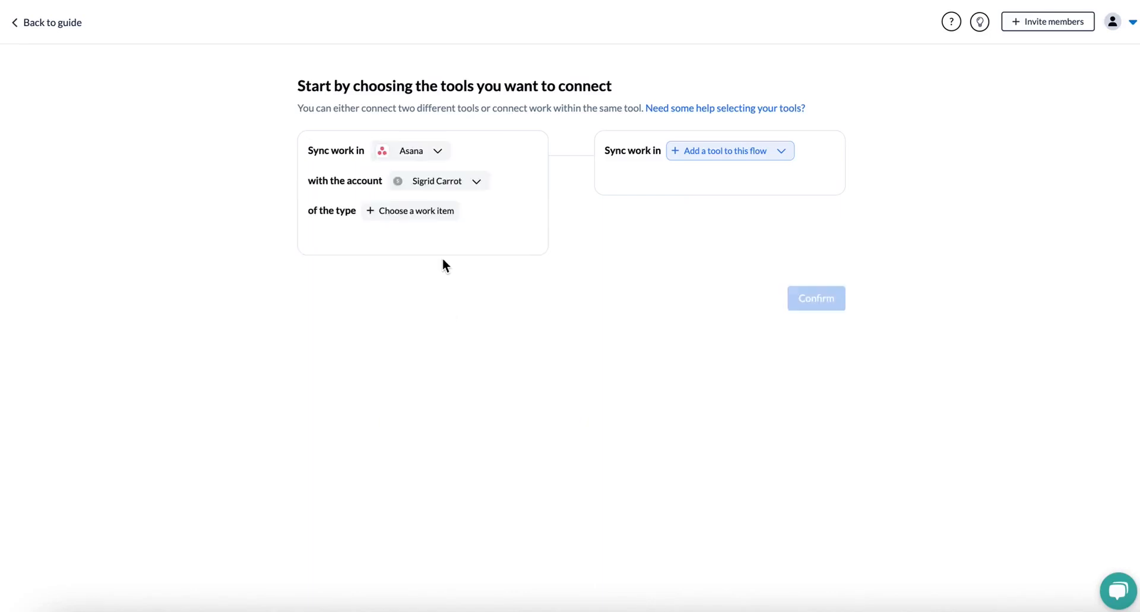
click(444, 181)
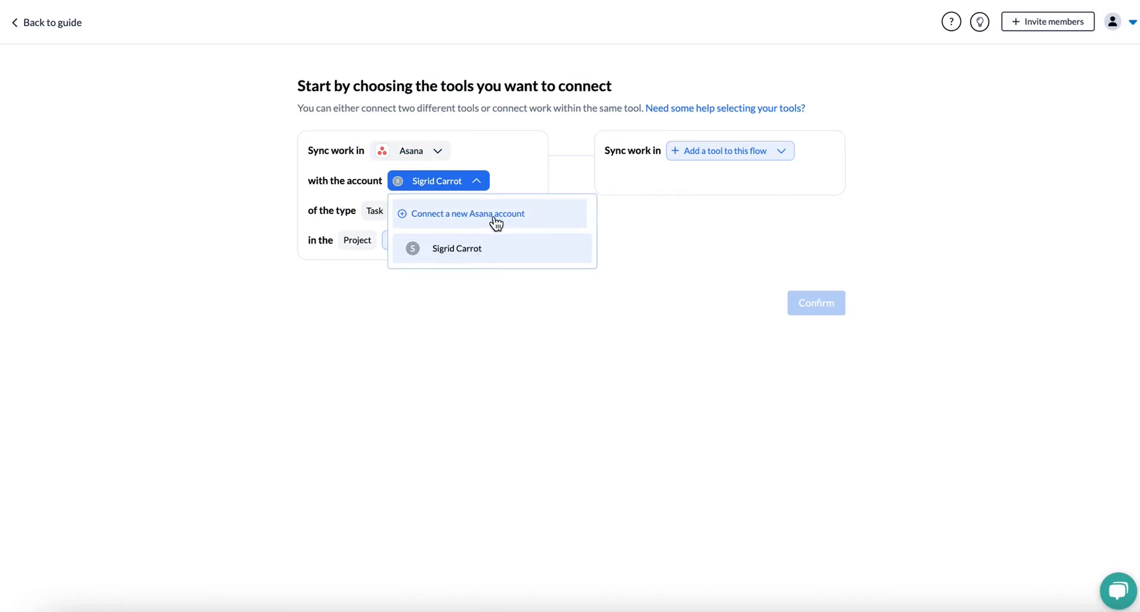
click(438, 224)
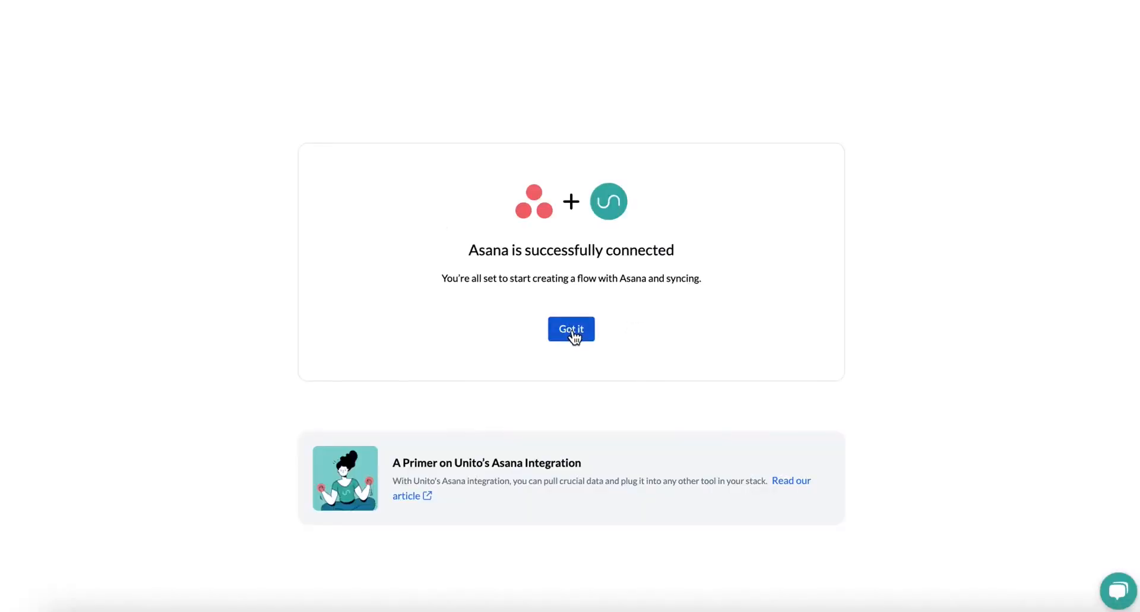
click(573, 337)
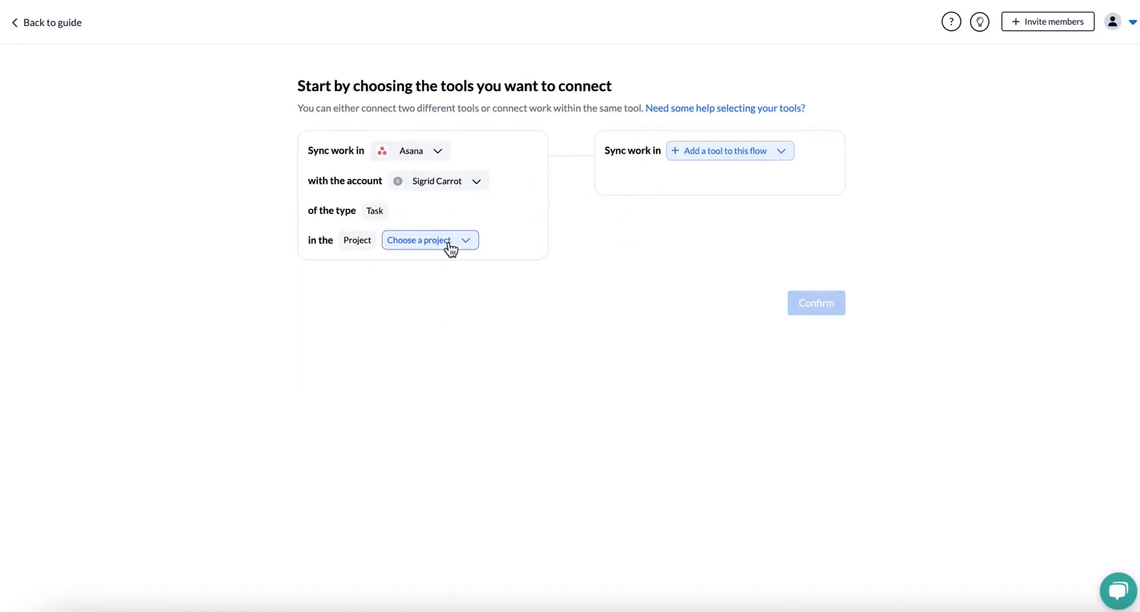
Step: Select the Pear project for the Asana side of the flow
click(446, 245)
text(pear)
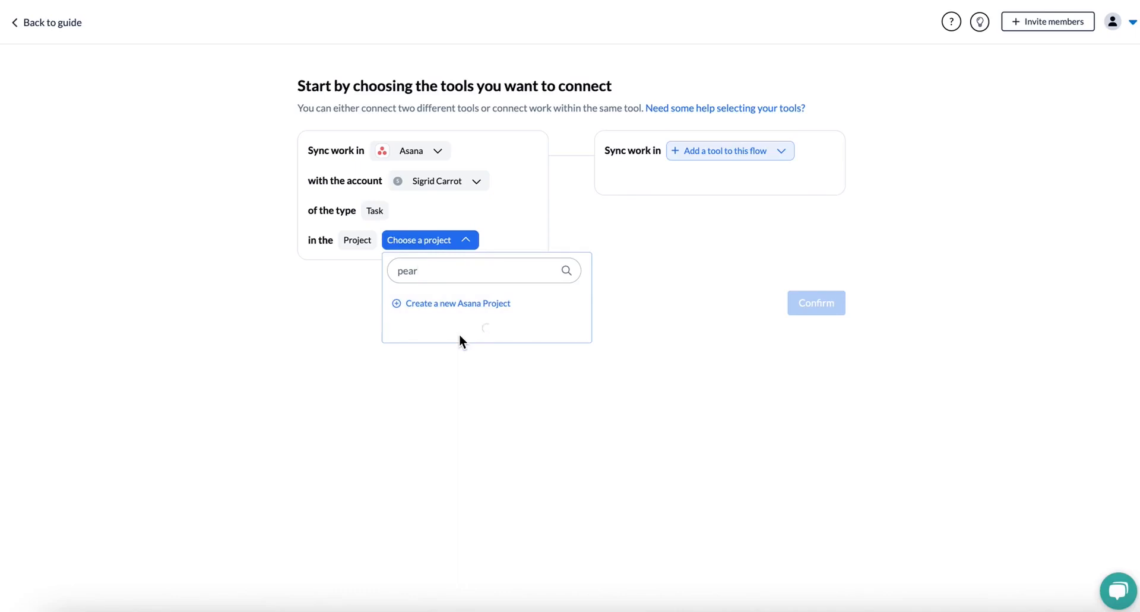
click(459, 333)
Step: Add Jira Cloud as the second tool with the personal Jira account and the Apple project, and confirm the tools
click(730, 151)
text(jir)
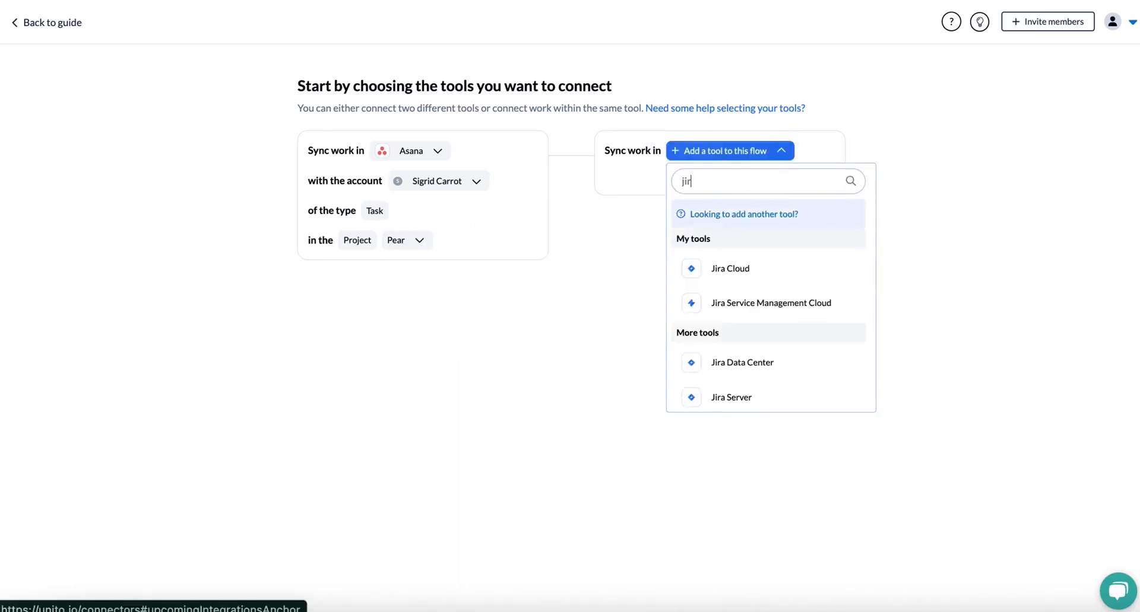
click(730, 268)
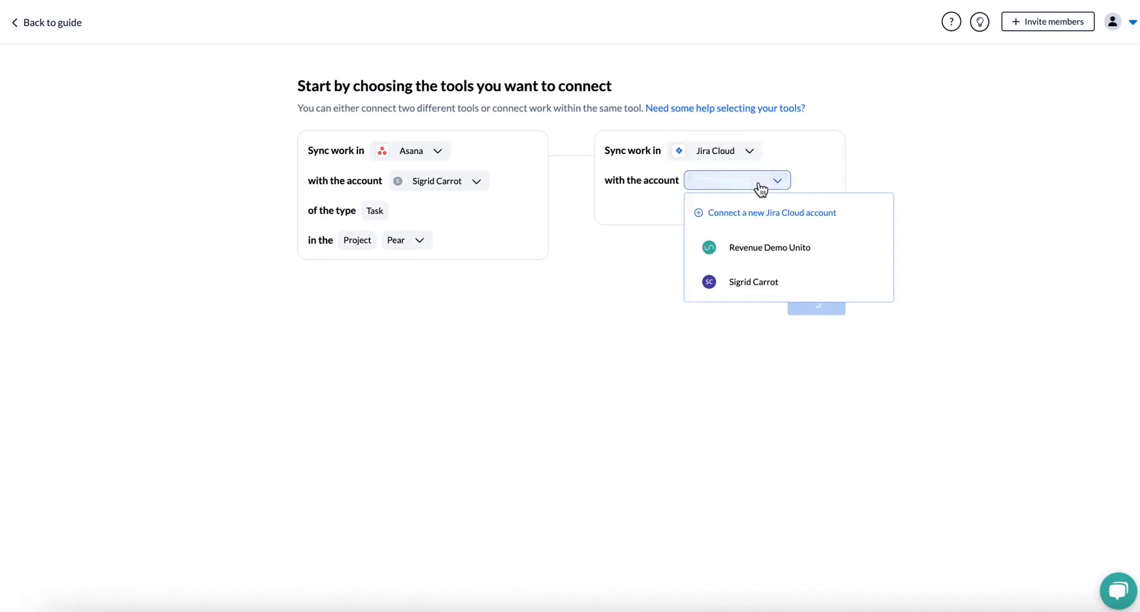
click(754, 282)
text(appl)
click(738, 304)
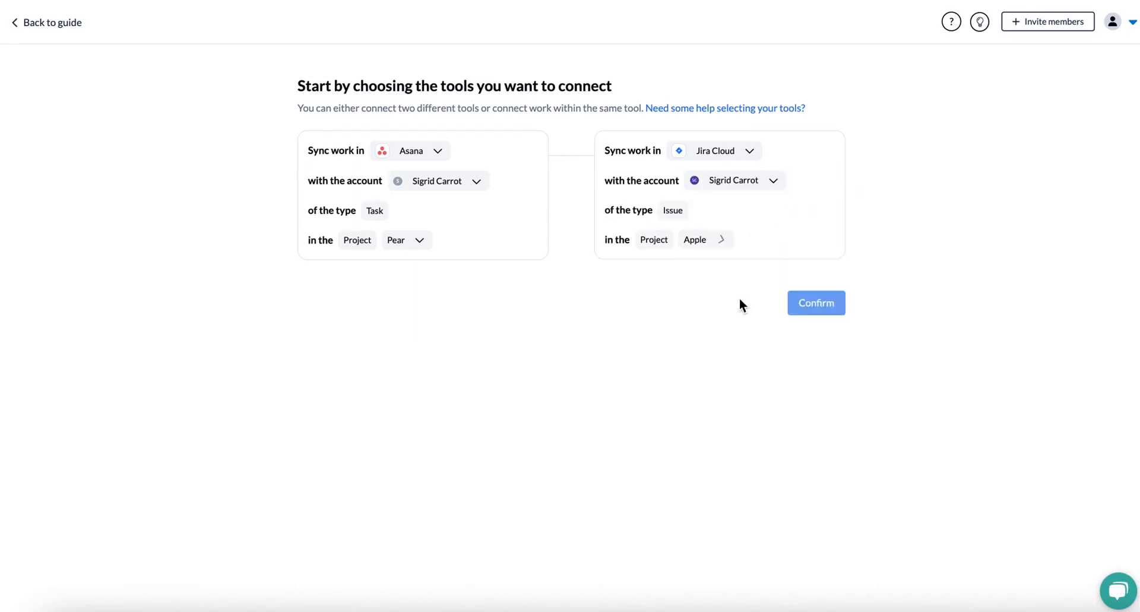
click(825, 304)
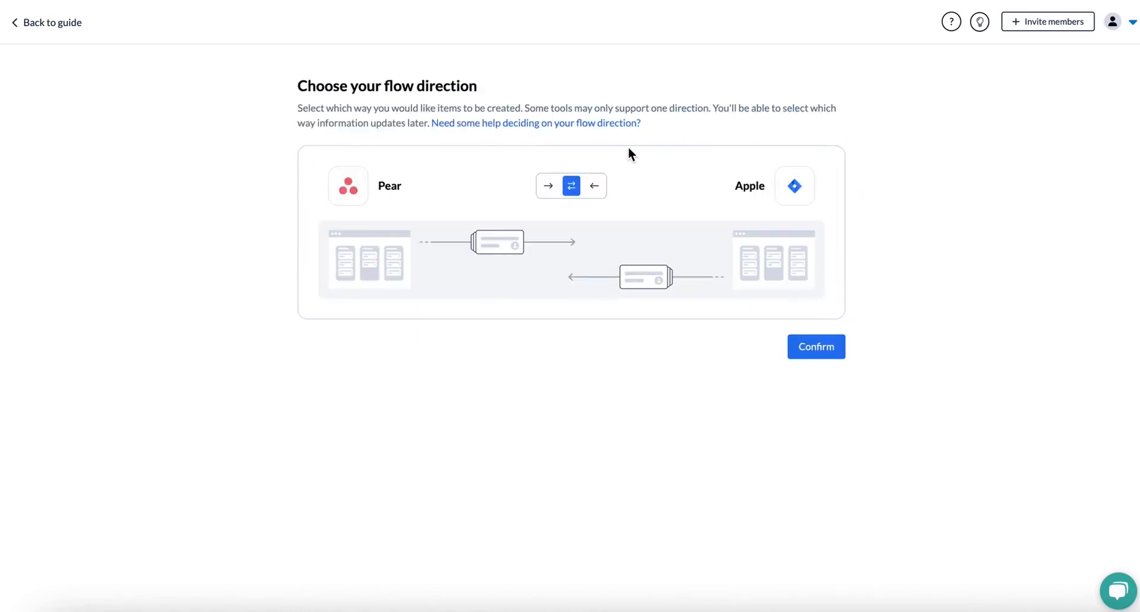
Step: Set the flow direction to one-way from the Asana project Pear to the Jira project Apple and confirm it
click(549, 187)
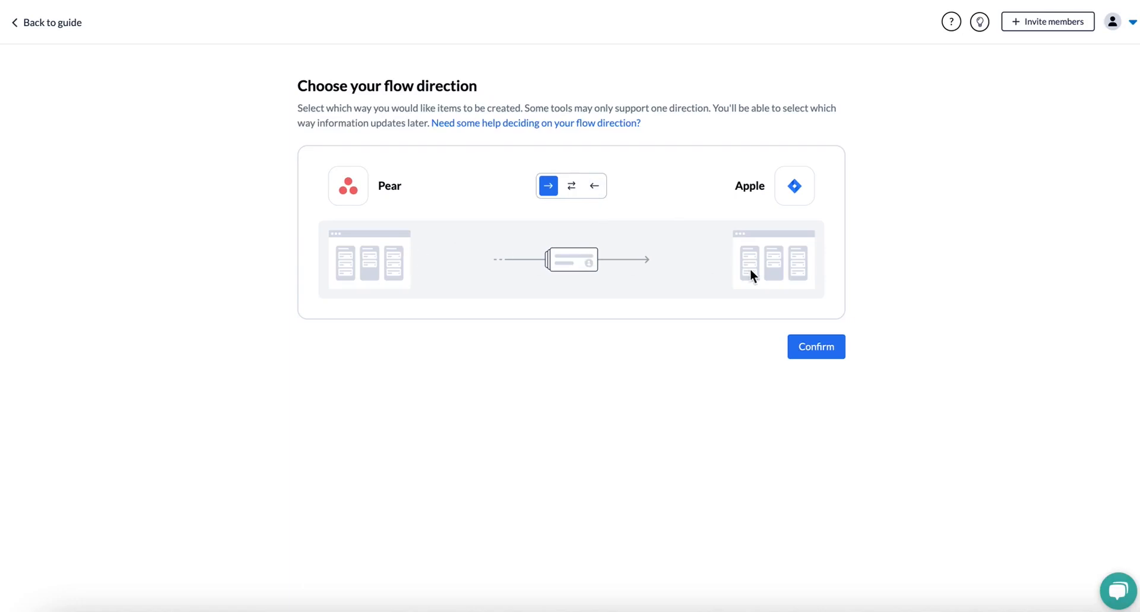
click(806, 344)
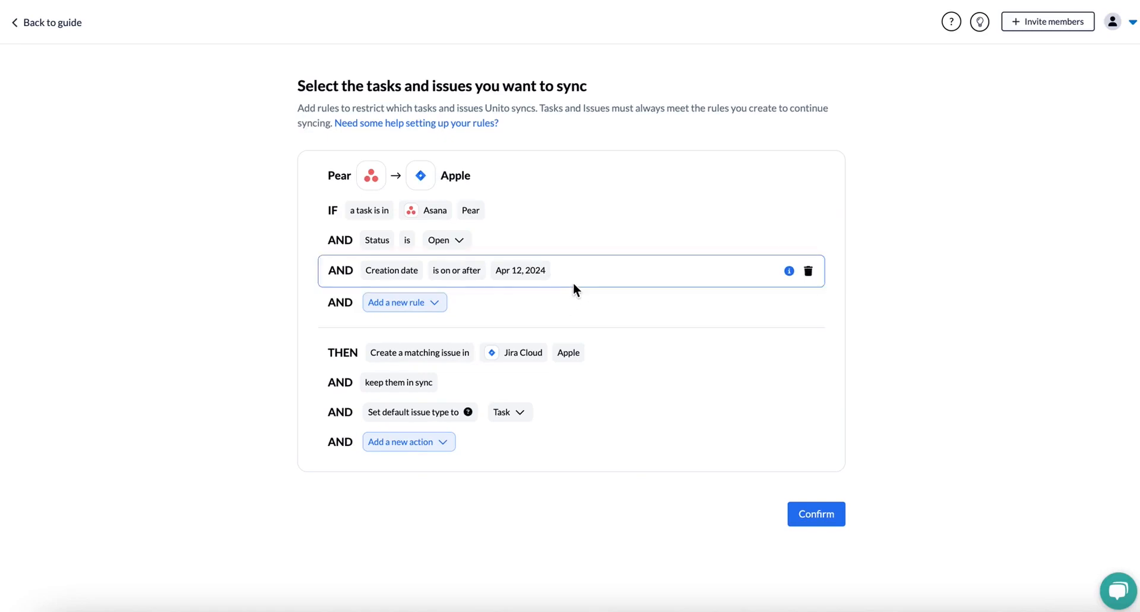
Step: Add a rule that syncs only Asana tasks whose Priority is High or Highest
click(429, 303)
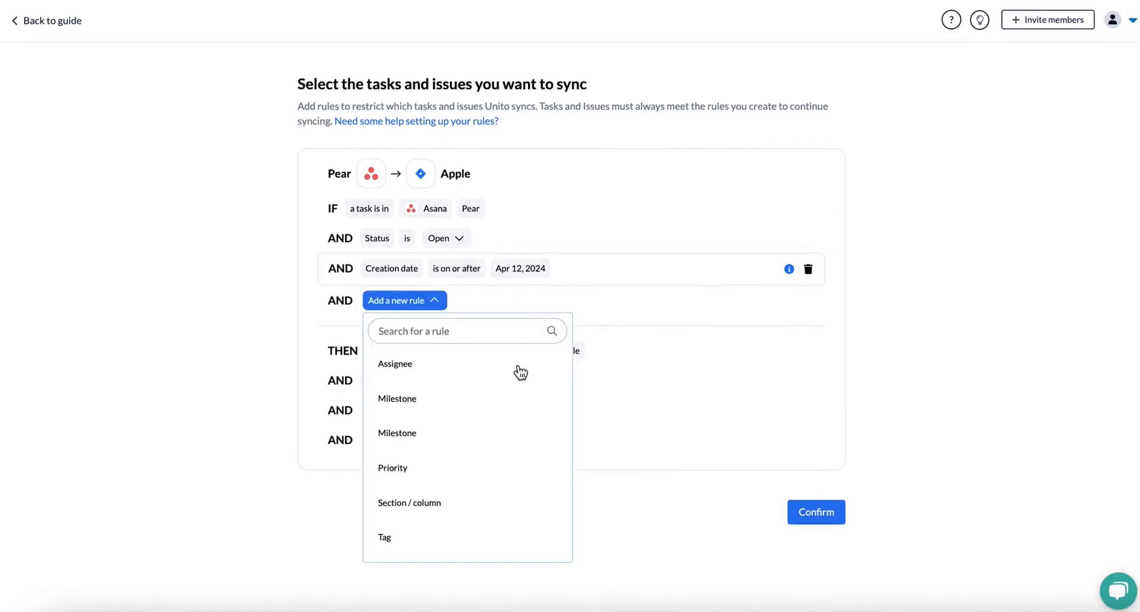
scroll(503, 440, down, 2)
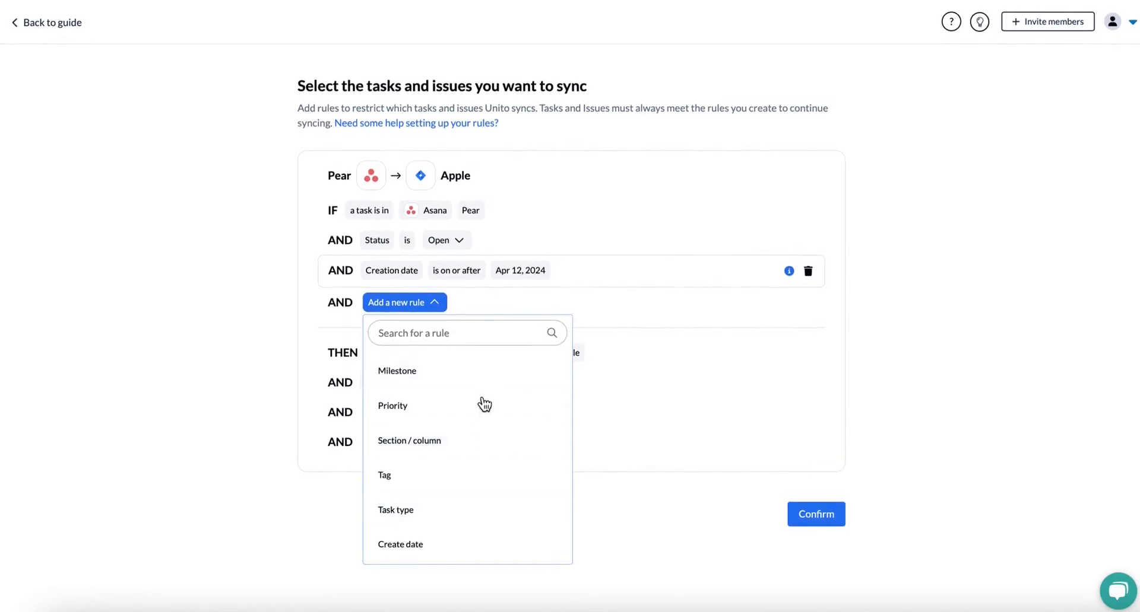
scroll(475, 442, up, 2)
scroll(474, 442, down, 2)
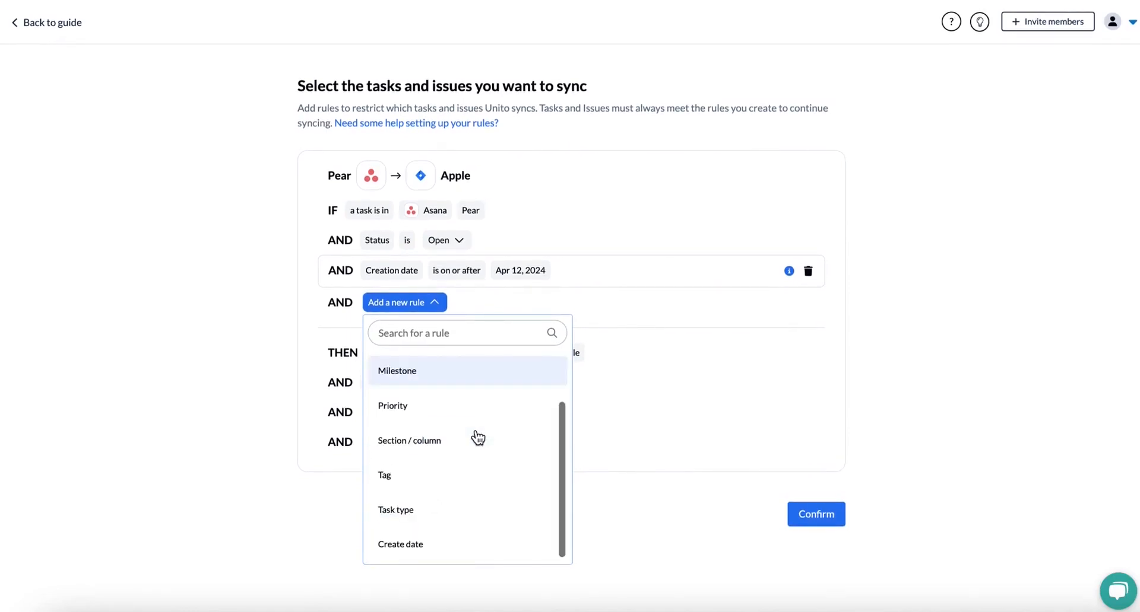
click(445, 415)
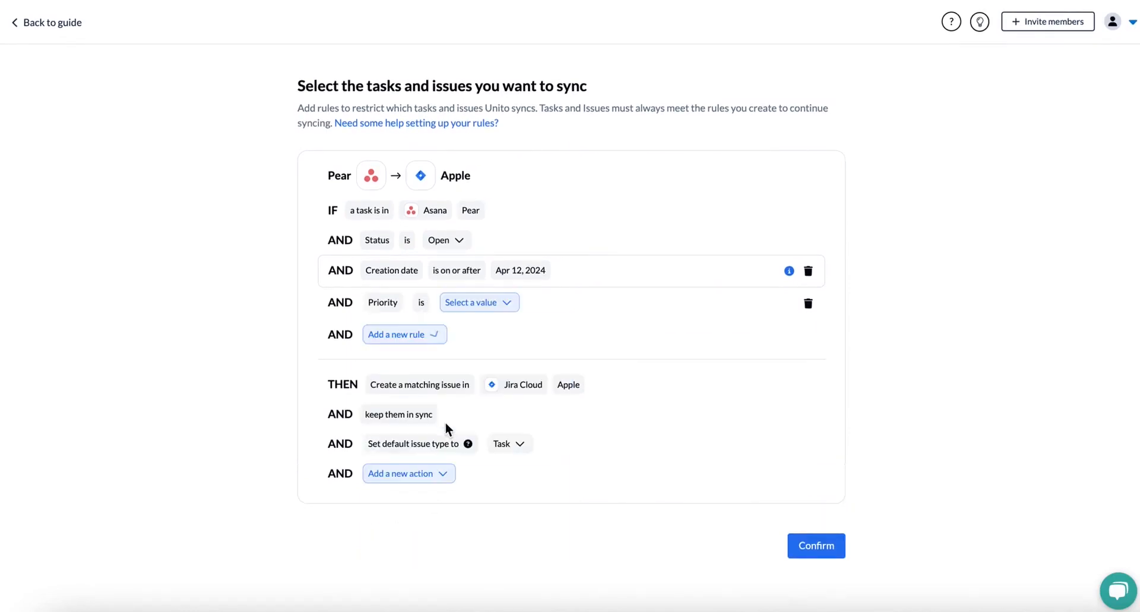
click(500, 305)
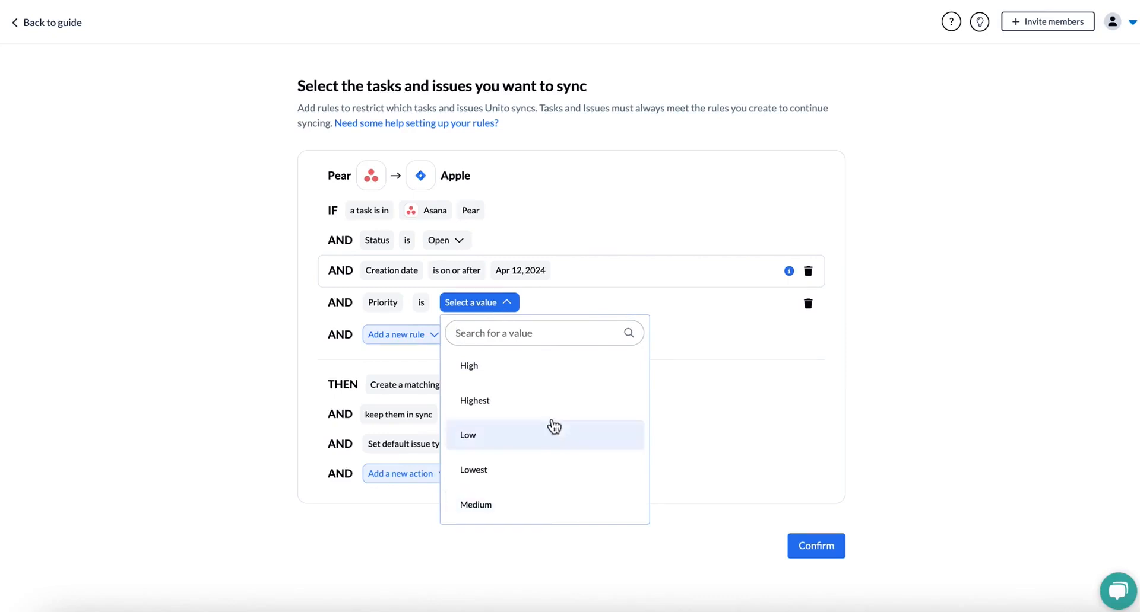
click(558, 366)
click(561, 410)
click(697, 368)
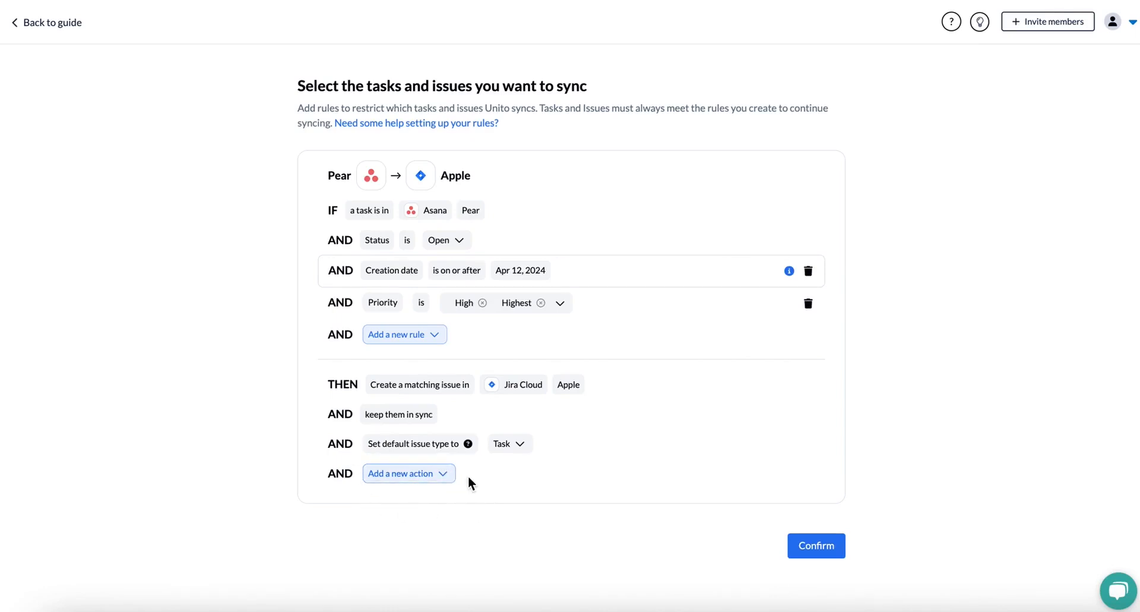
click(423, 477)
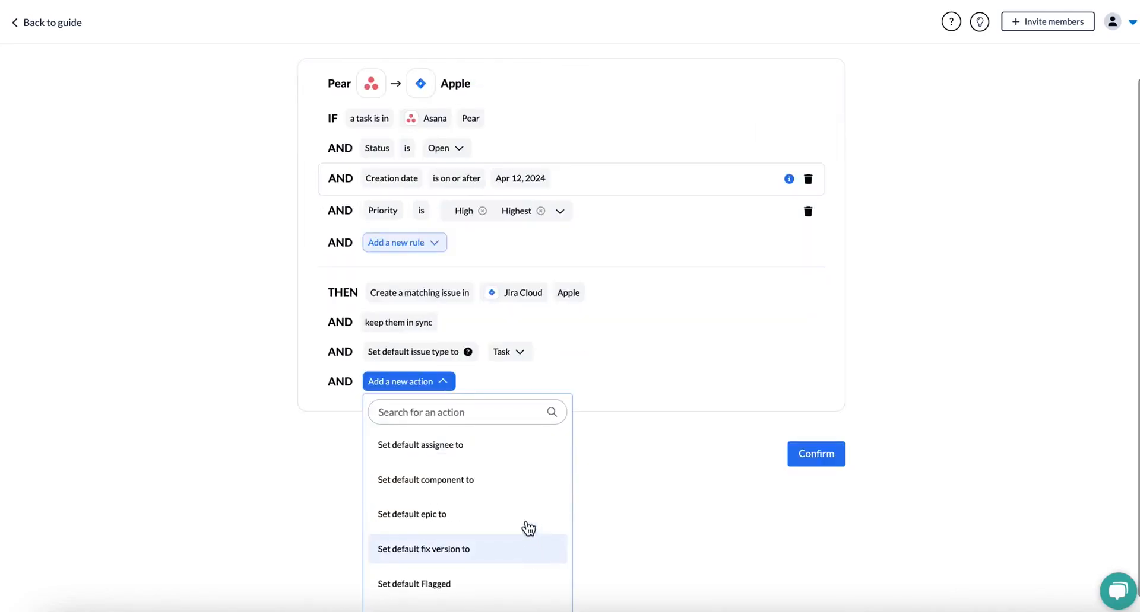
scroll(475, 561, down, 3)
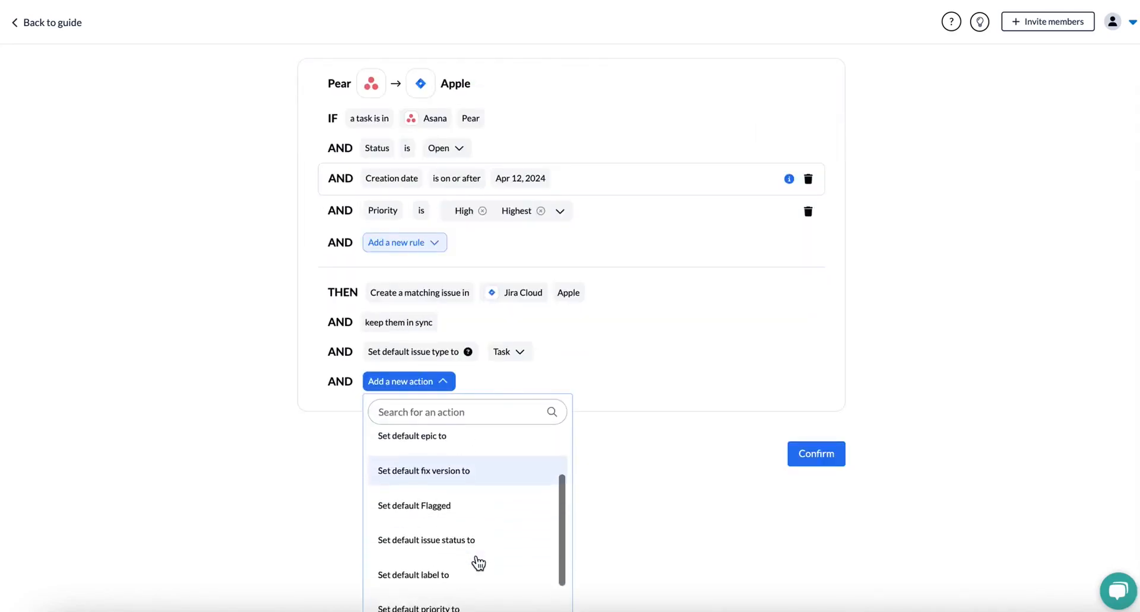
scroll(478, 562, down, 1)
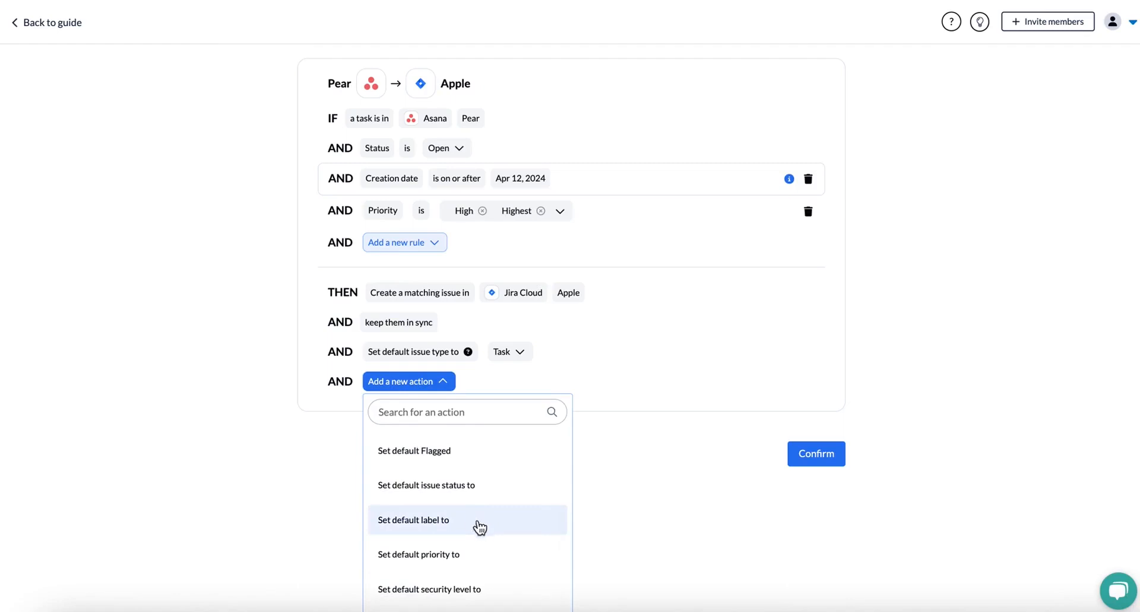
click(482, 530)
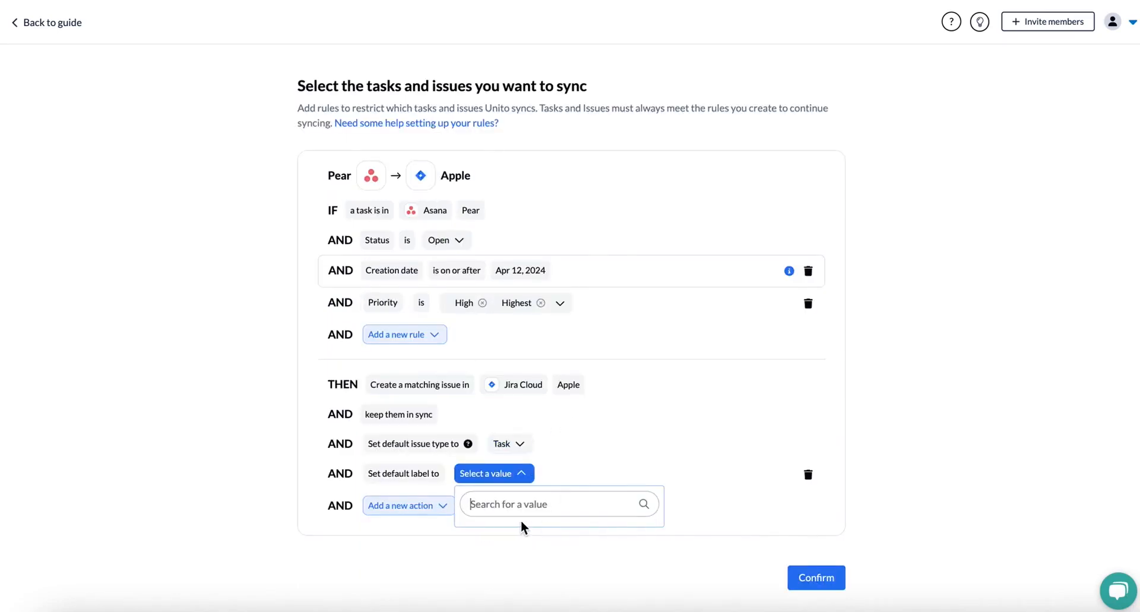
click(744, 487)
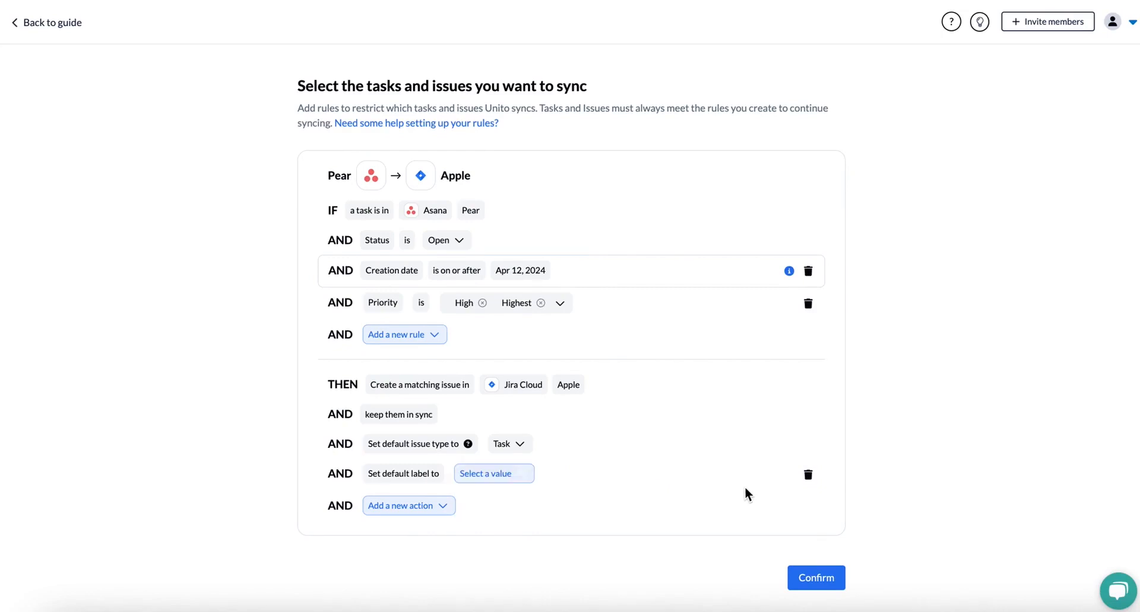
click(807, 475)
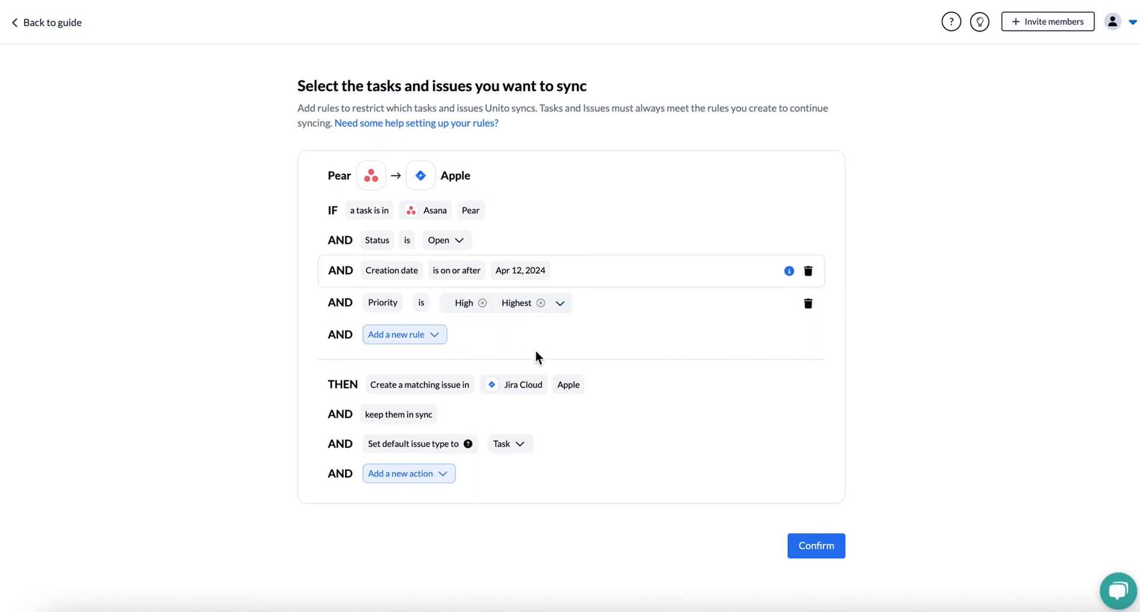
Step: Confirm the sync rules and auto-map the fields between the Asana tasks and the Jira issues
click(813, 547)
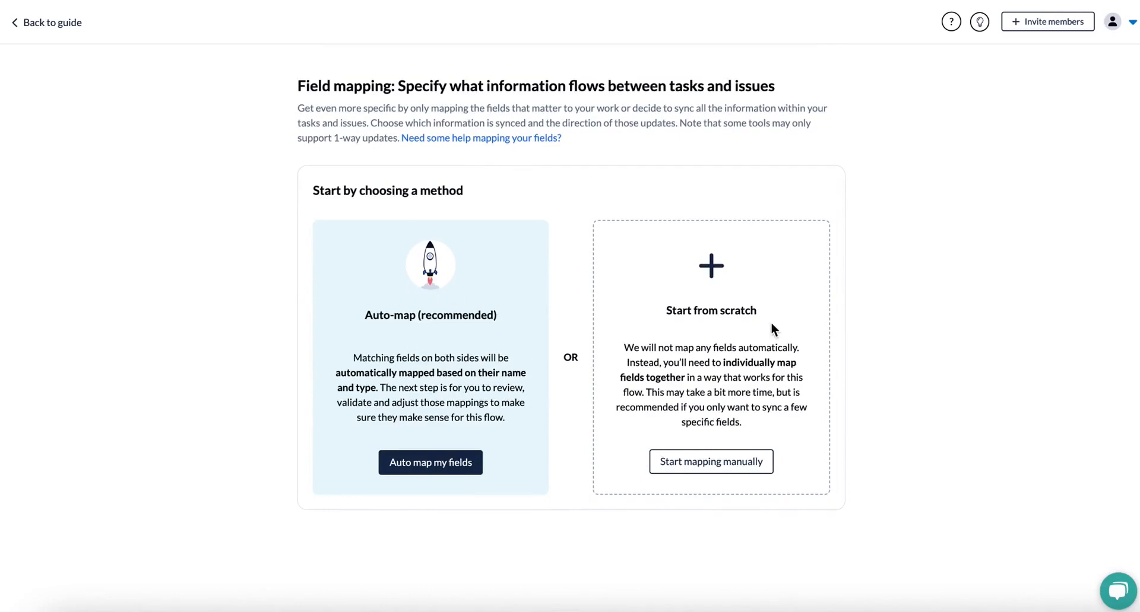
click(451, 469)
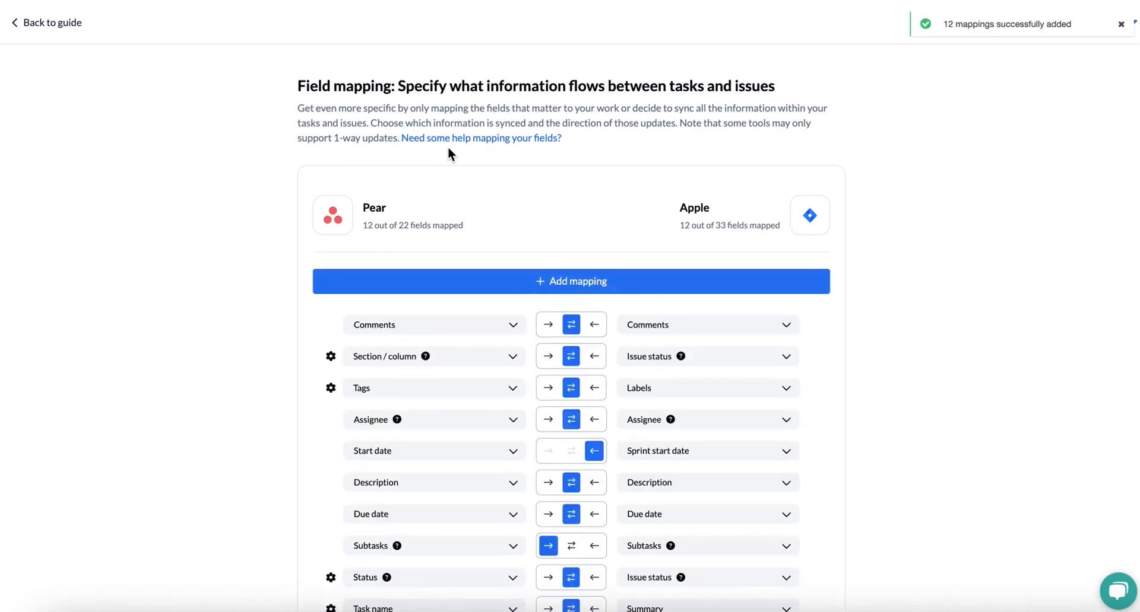
Step: In the Section / column to Issue status mapping, add a value pair linking Complete in Asana with Done in Jira
scroll(447, 147, down, 2)
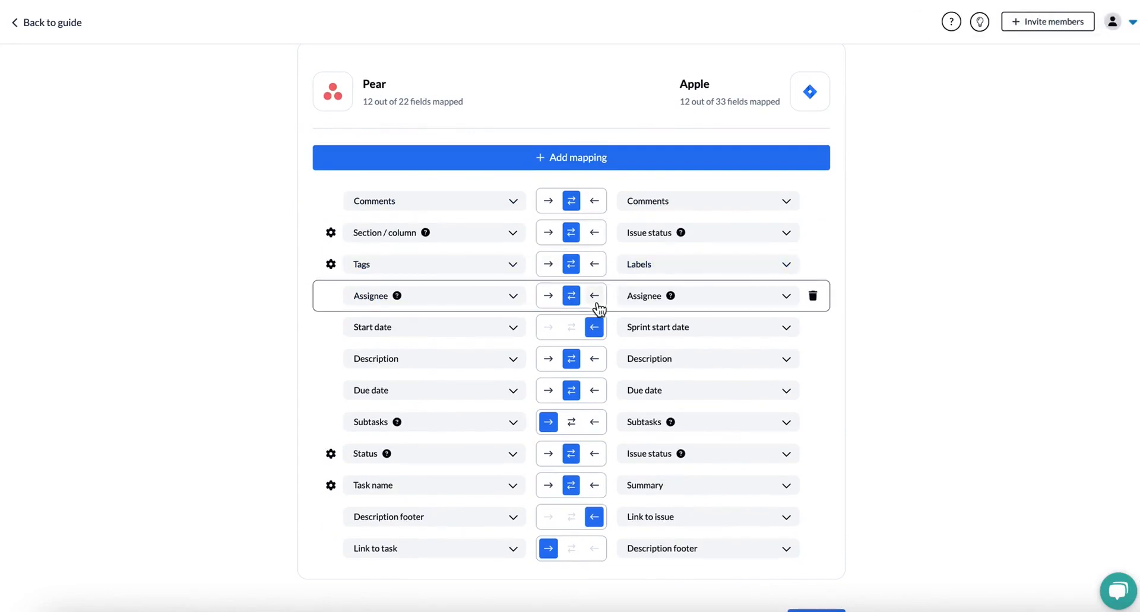
click(330, 233)
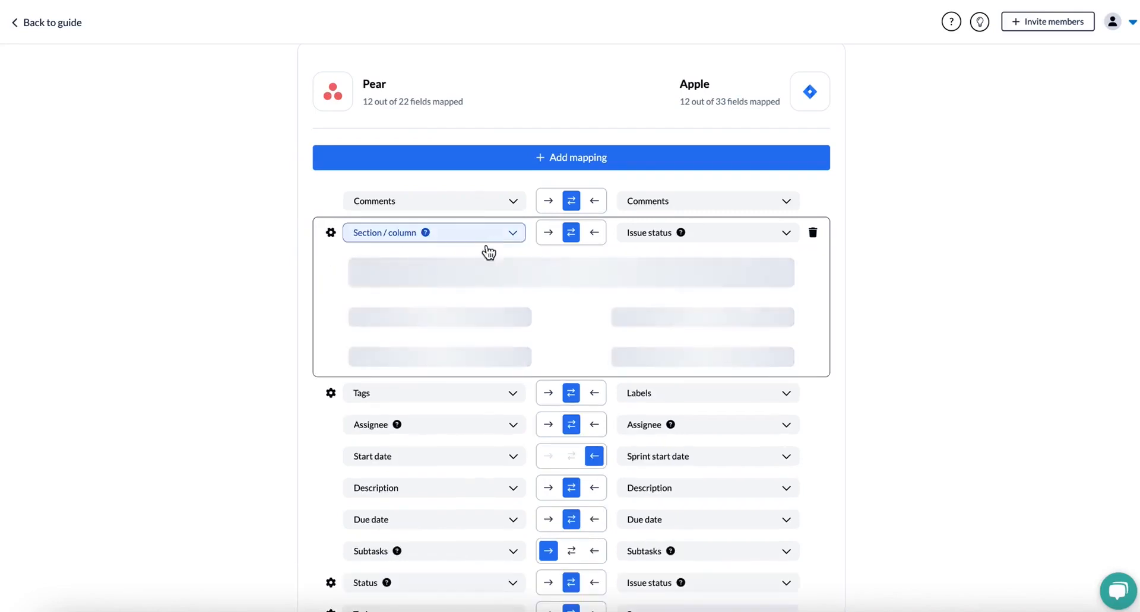
scroll(482, 350, up, 1)
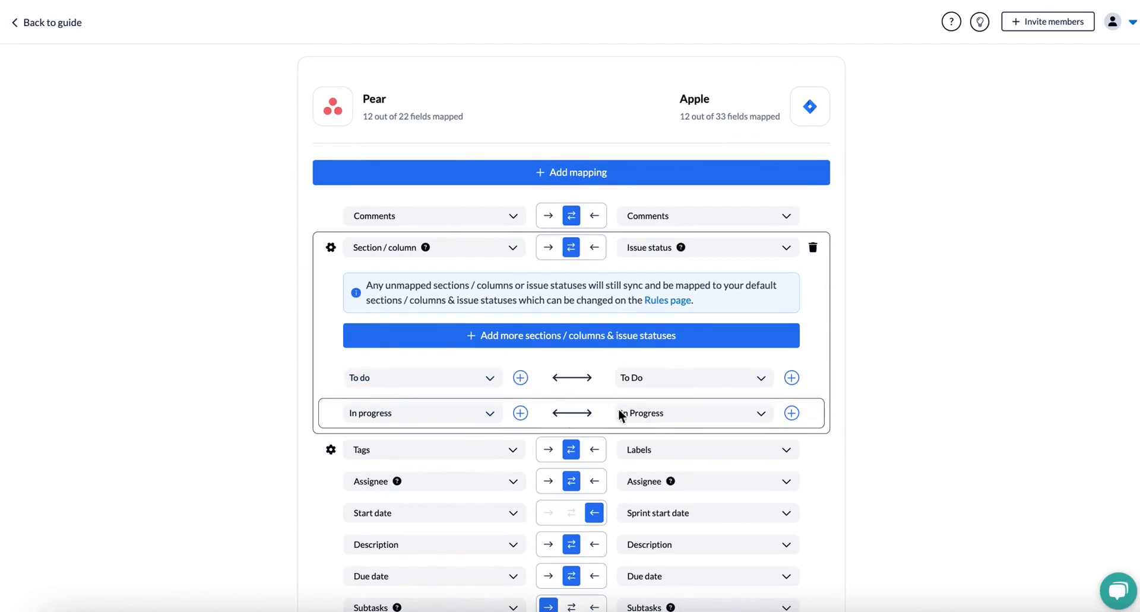
click(597, 342)
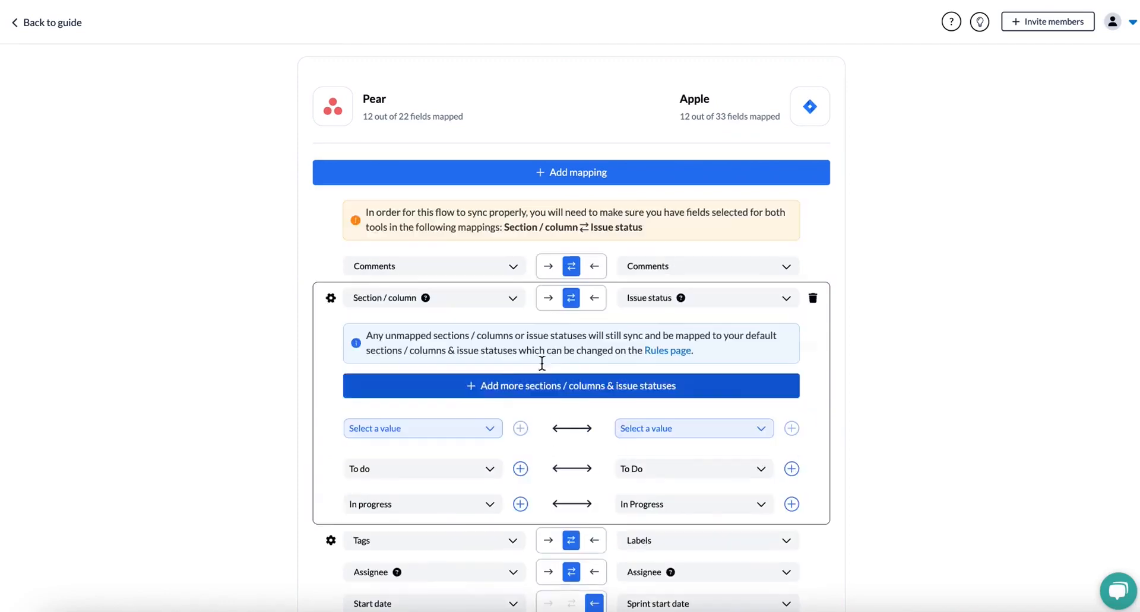
click(452, 432)
scroll(554, 462, down, 1)
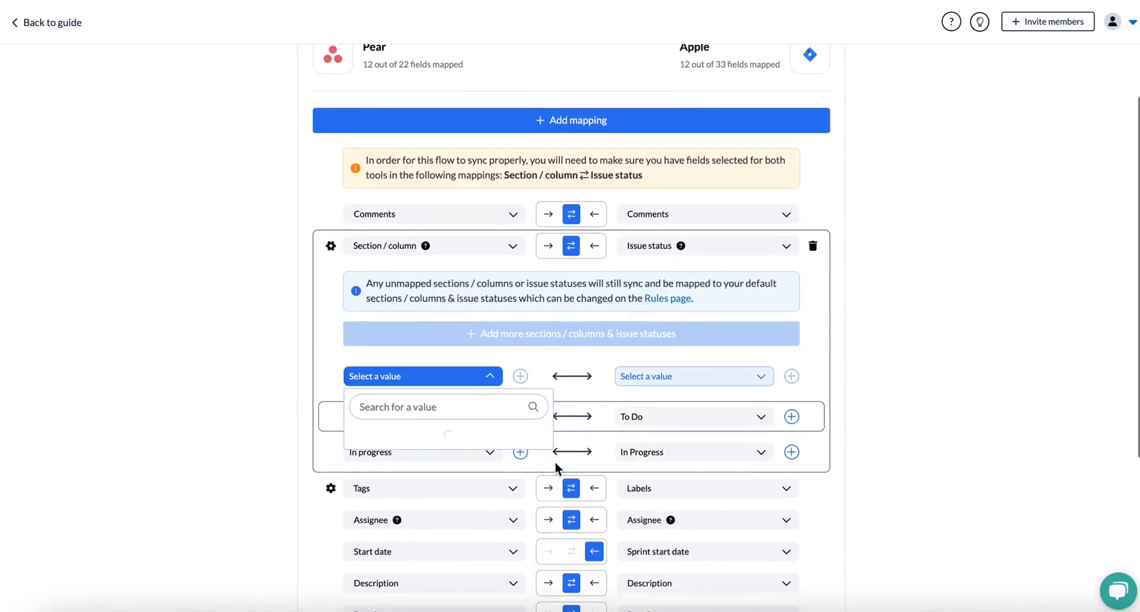
click(450, 434)
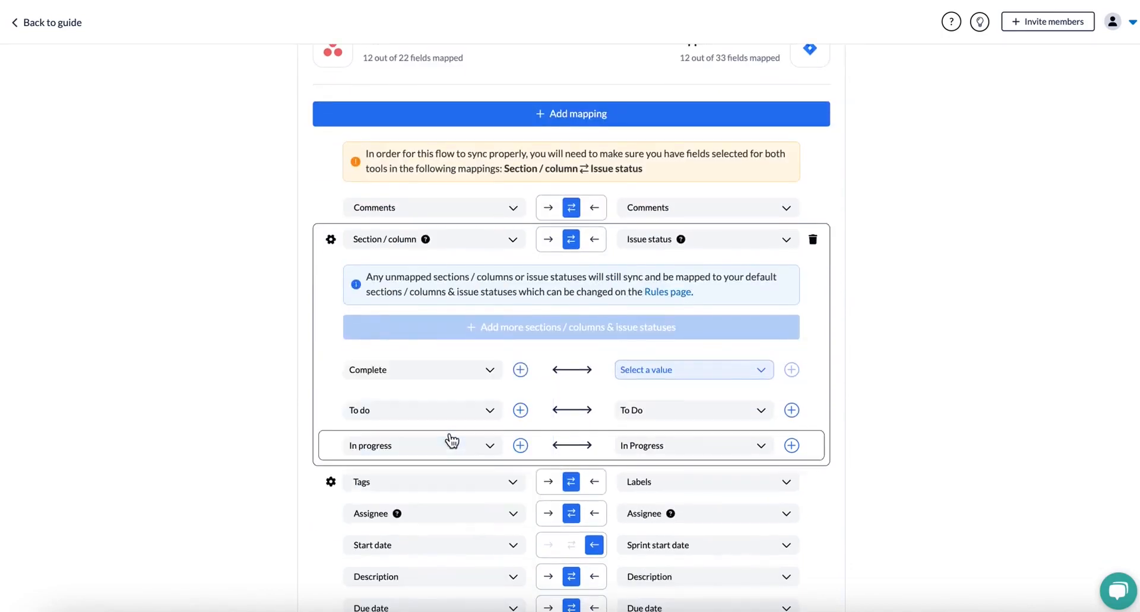
click(620, 374)
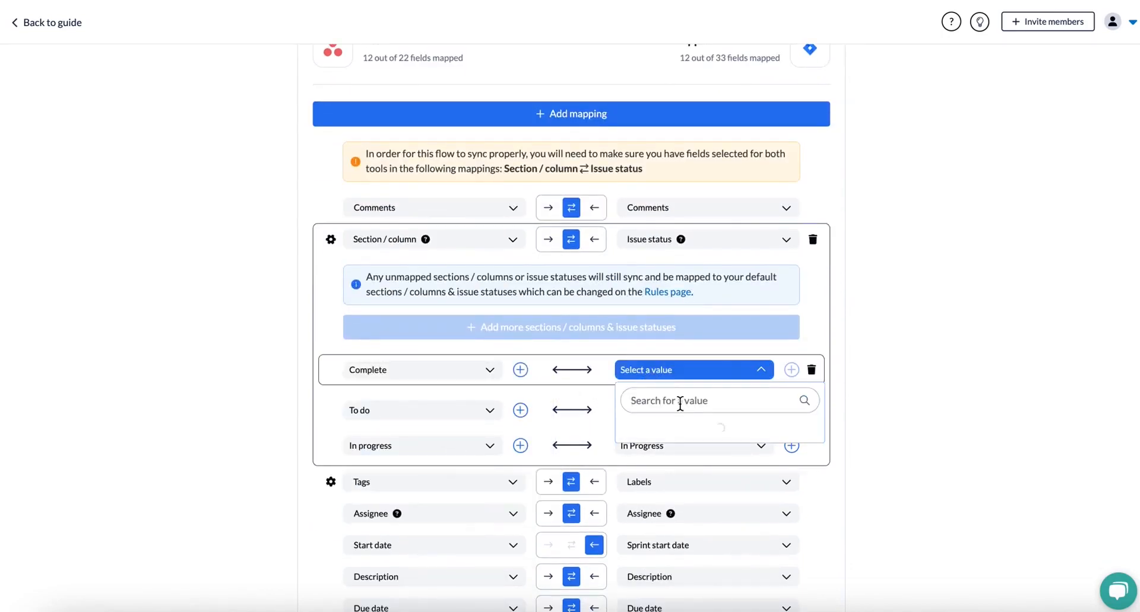
click(683, 433)
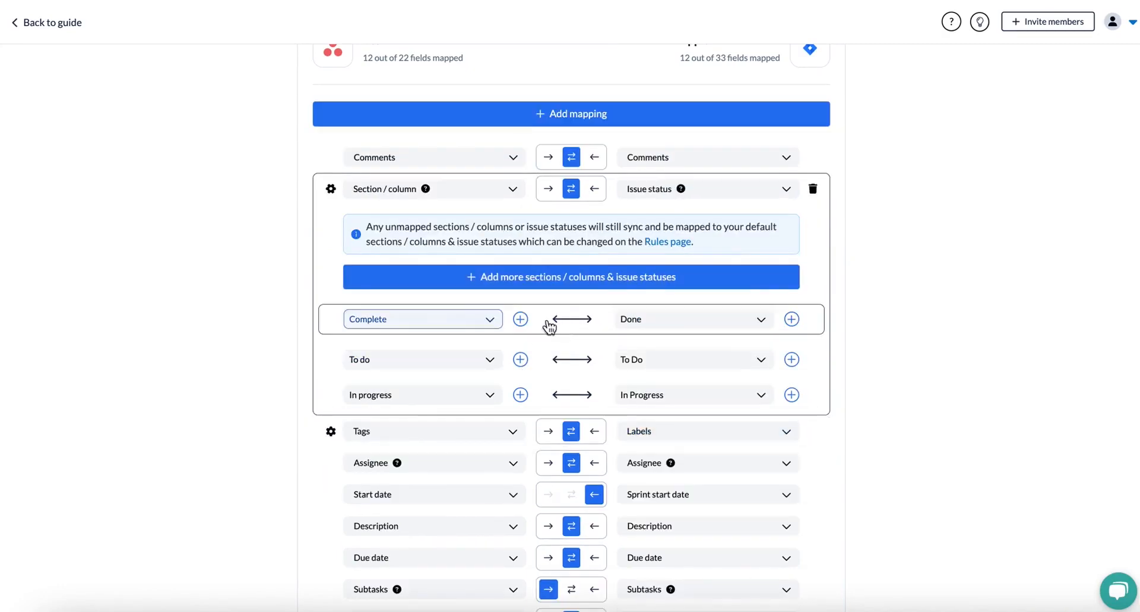
Step: Set the Status to Issue status mapping to one-way from Asana to Jira, remove and re-add the Due date mapping, and confirm the field mappings
click(329, 188)
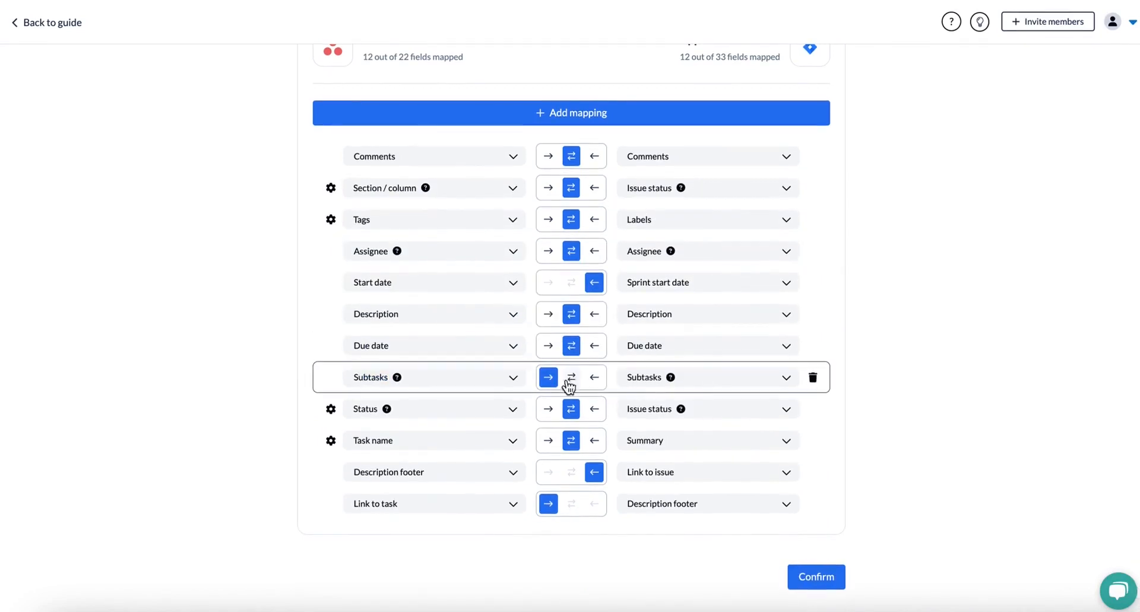
click(552, 412)
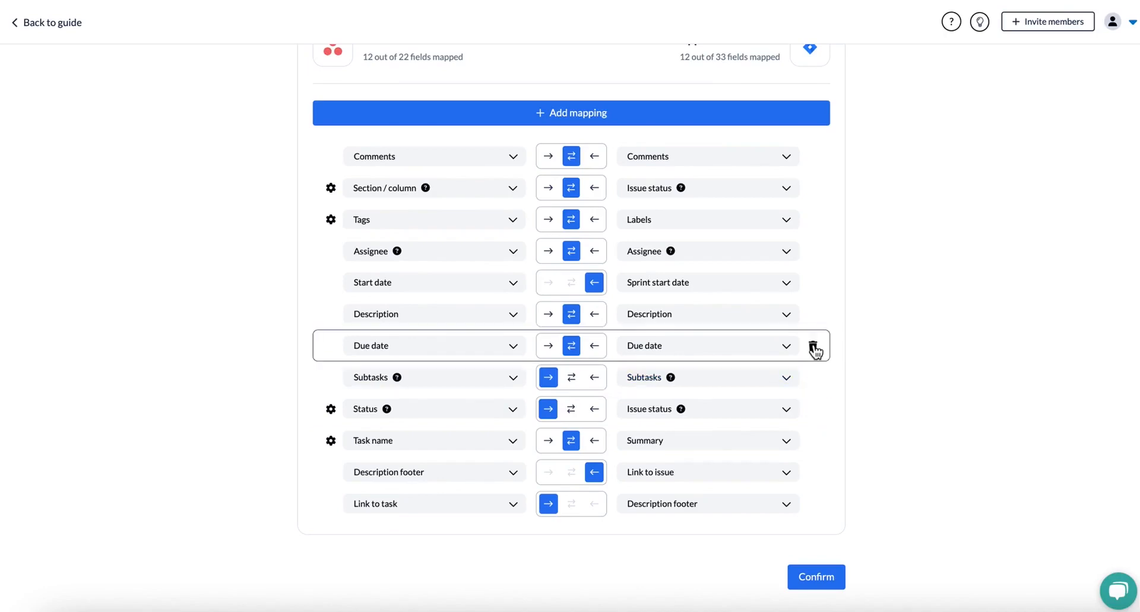
click(814, 350)
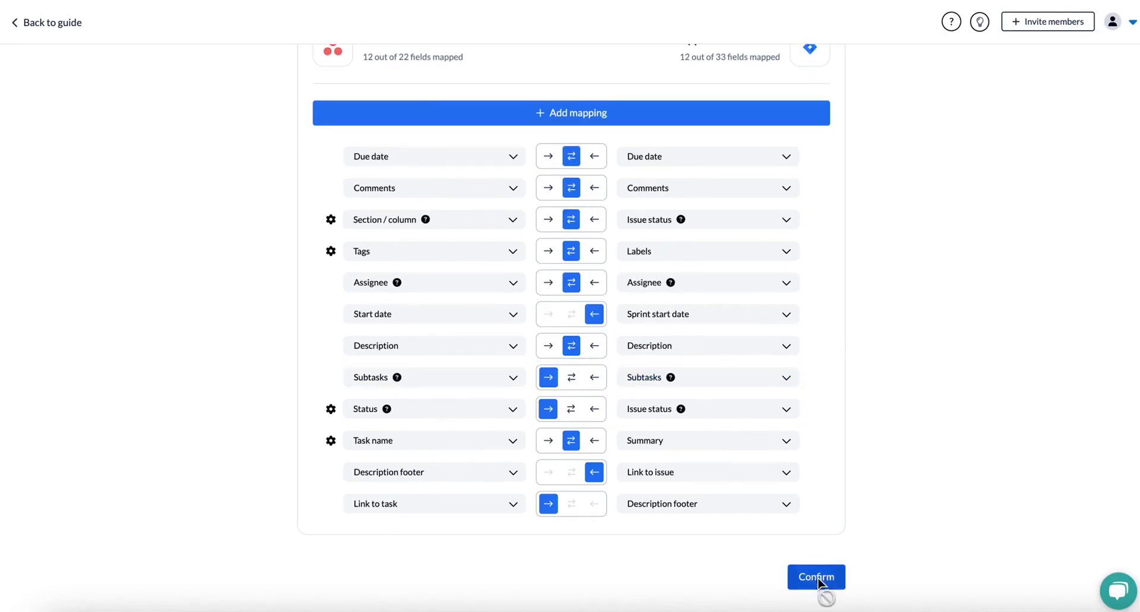
click(817, 583)
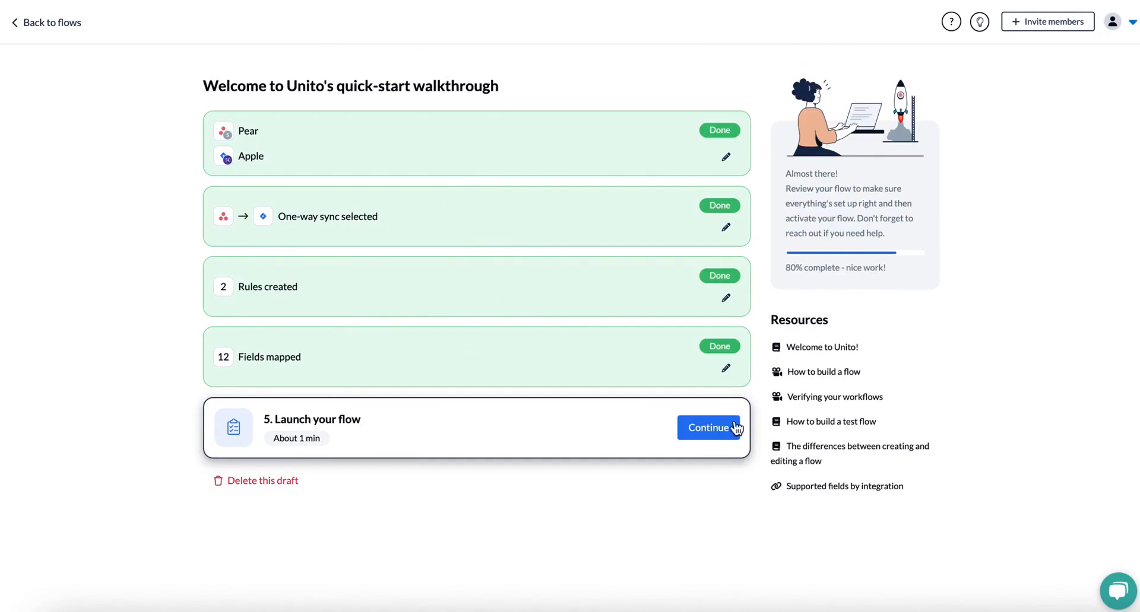
Step: Launch the flow named Pear tasks → Apple issues with auto sync enabled
click(714, 429)
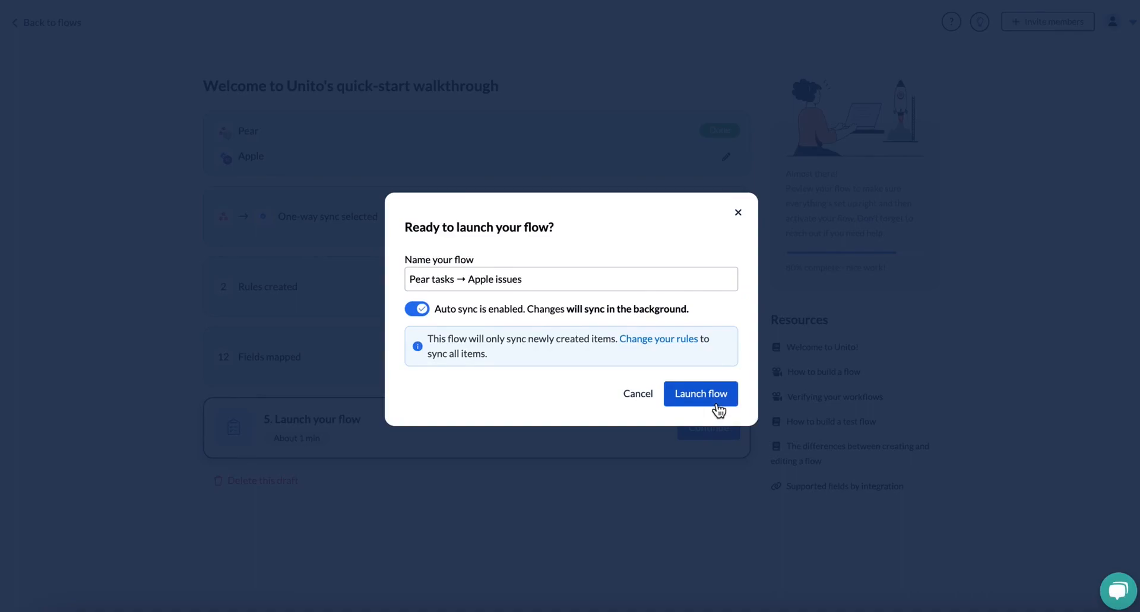
click(700, 394)
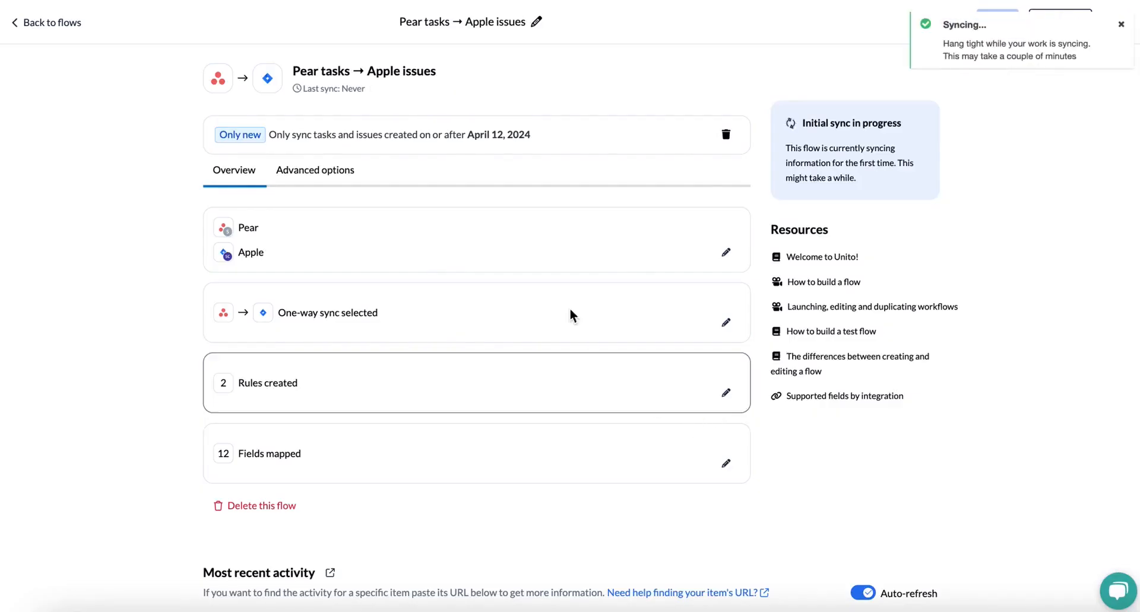
Step: Try to remove the rule that syncs only tasks and issues created on or after April 12, 2024, and dismiss the removal
click(726, 136)
click(714, 79)
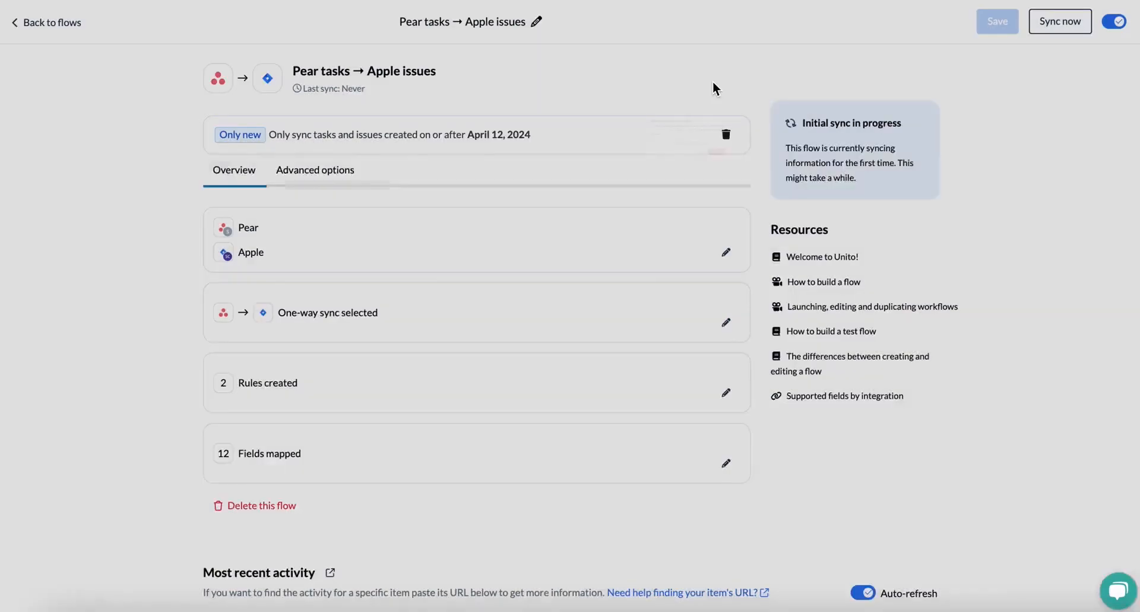